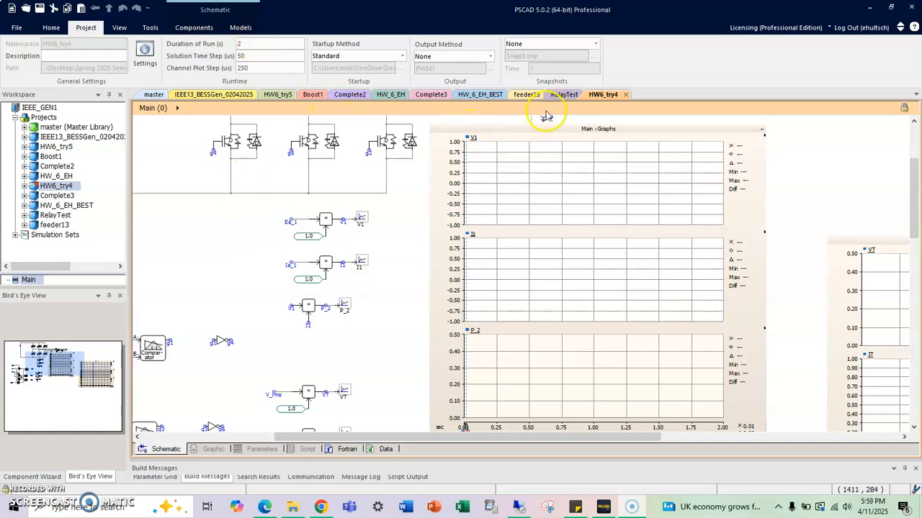
Step: In the runtime settings of project HW6_try4, set the timed snapshots to Single, (once only)
left_click(257, 44)
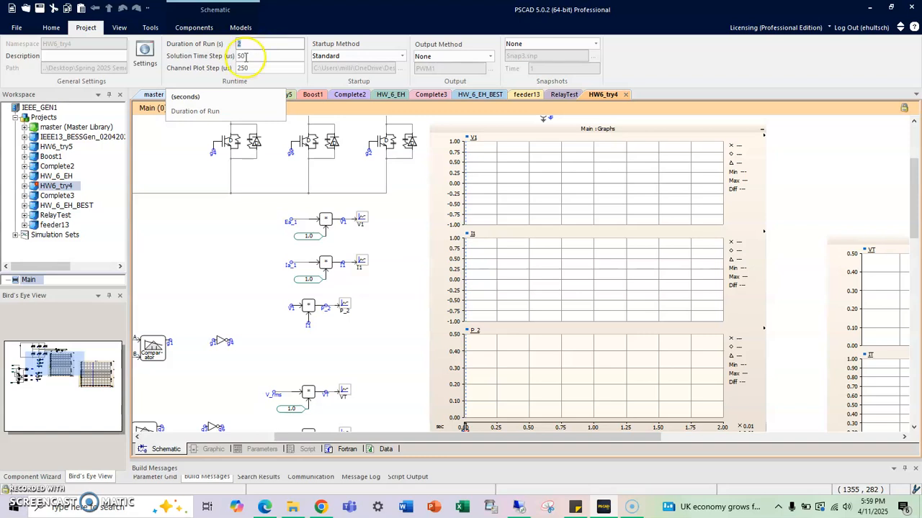
right_click(71, 188)
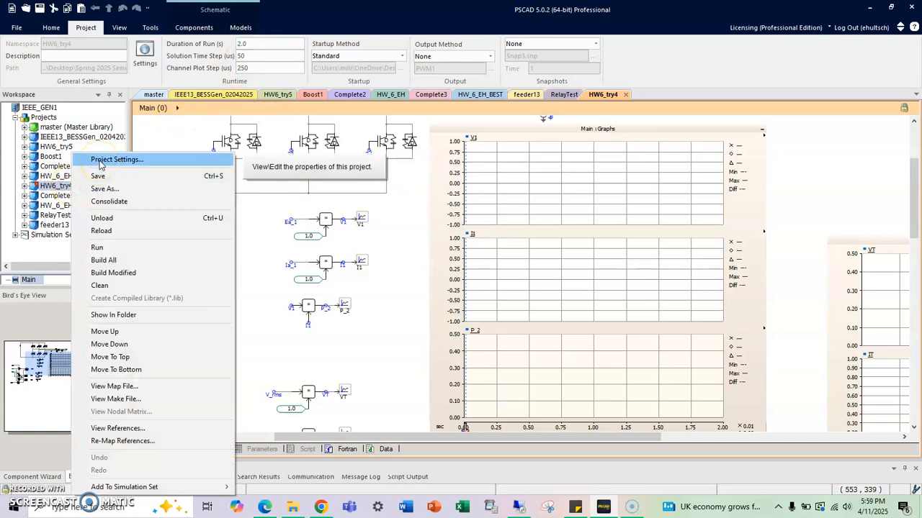
left_click(100, 165)
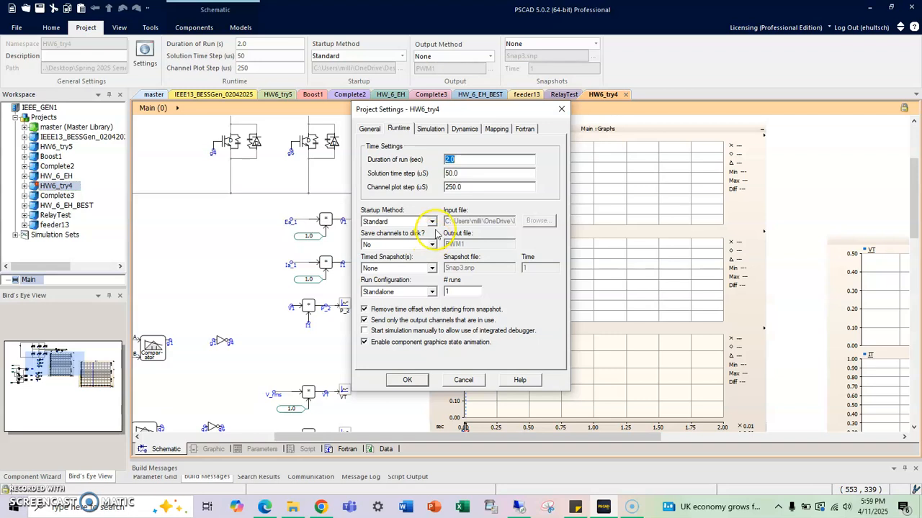
left_click(432, 269)
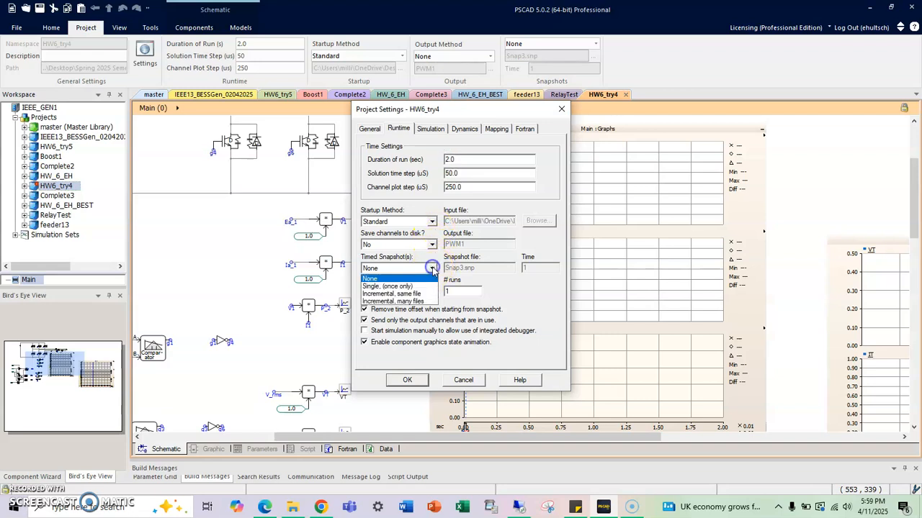
left_click(390, 277)
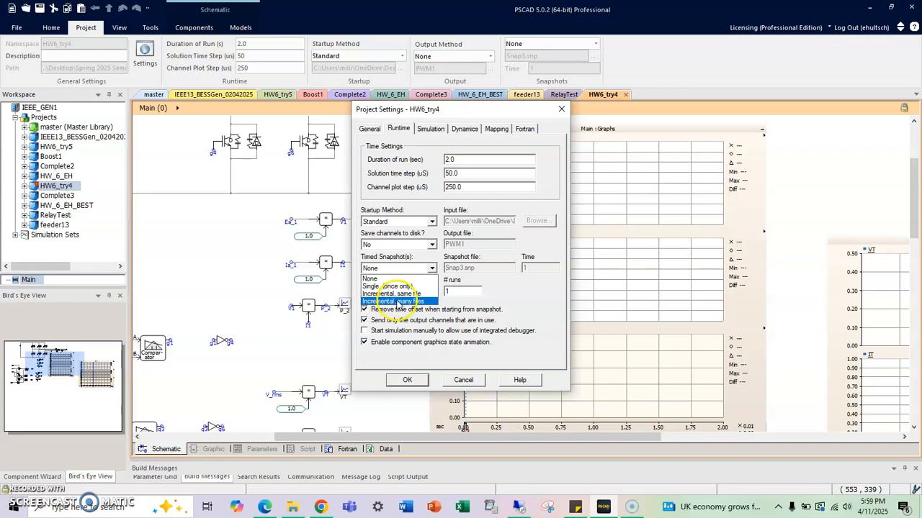
left_click(390, 280)
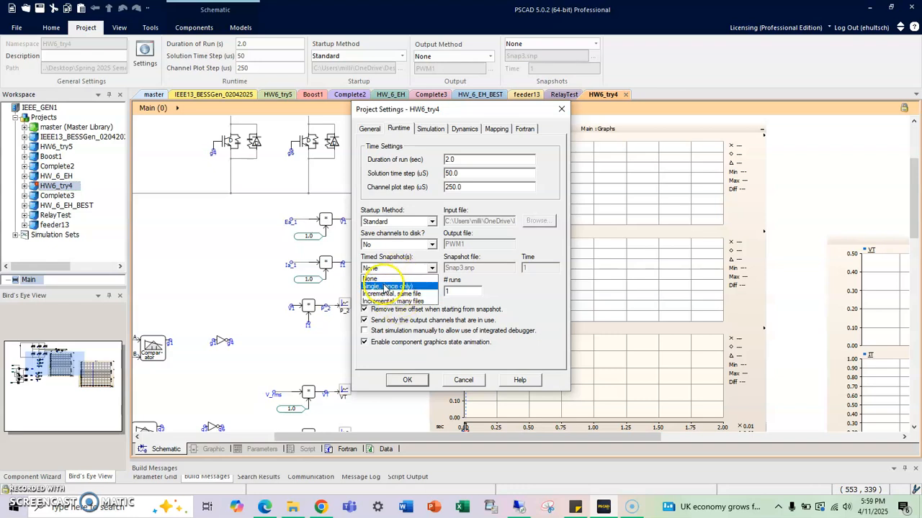
left_click(386, 287)
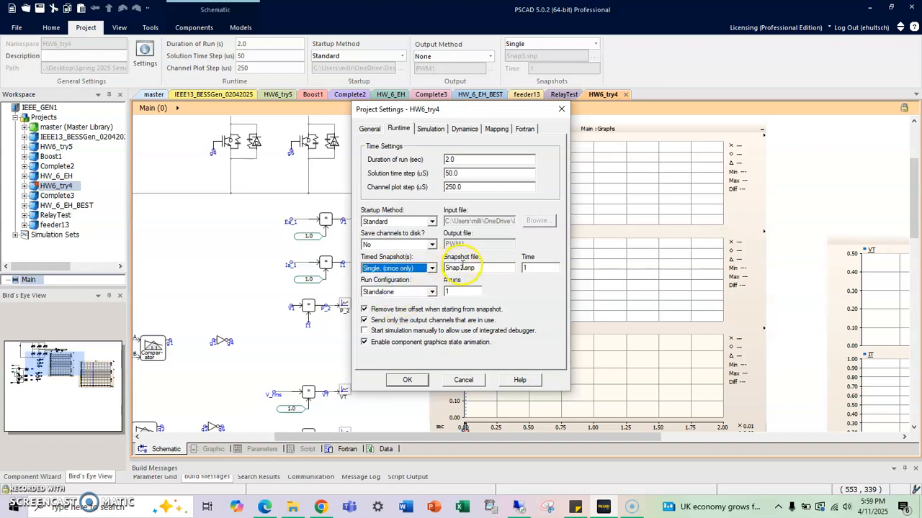
Step: Name the snapshot file Snap1.snp with a snapshot time of 1 and apply the project settings
left_click_drag(461, 267, 431, 268)
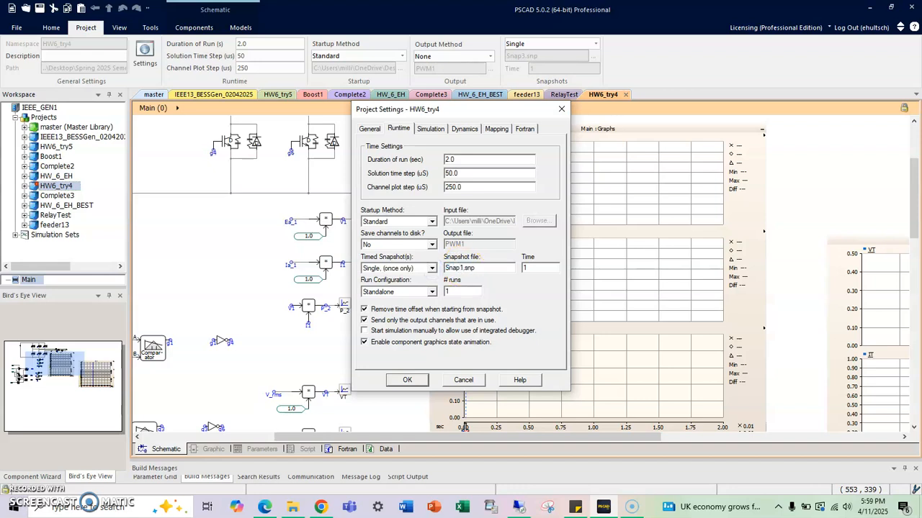
left_click(529, 267)
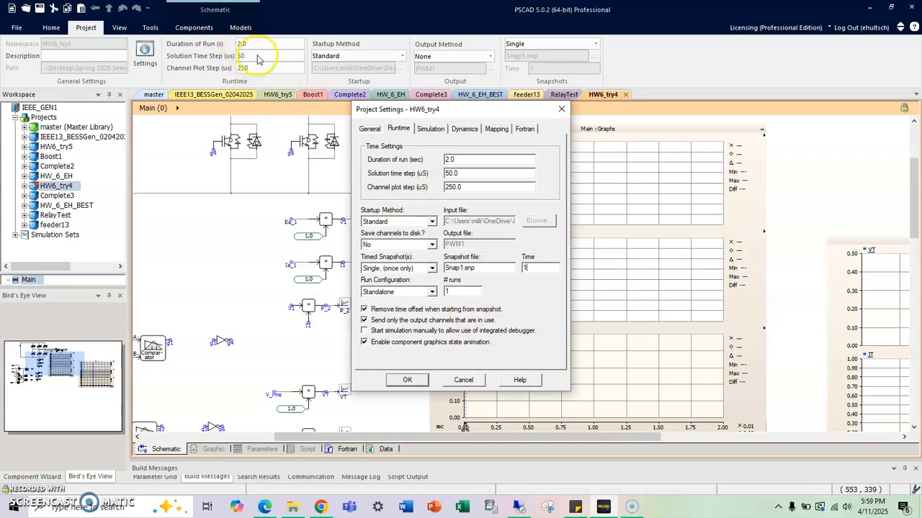
left_click(407, 381)
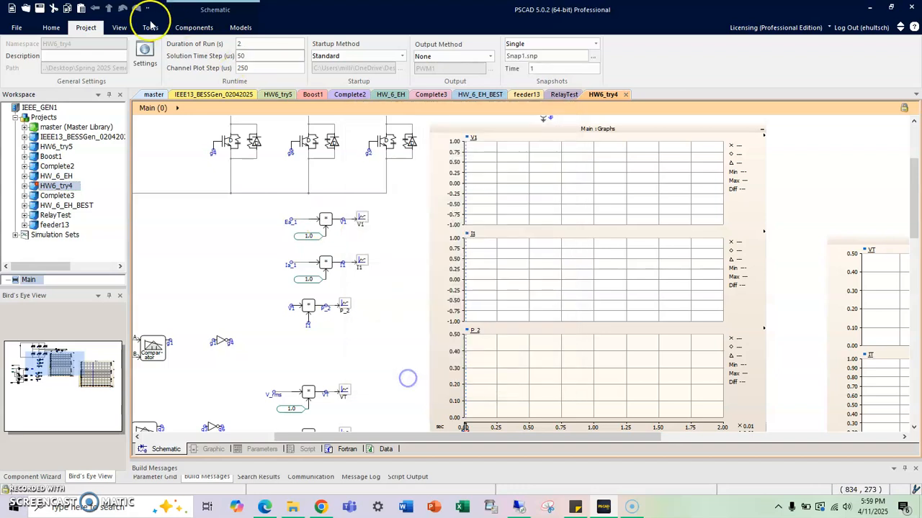
Step: Run the simulation and check for Snap1.snp in the HW6_try4.gf46 output folder in File Explorer
left_click(51, 27)
left_click(166, 49)
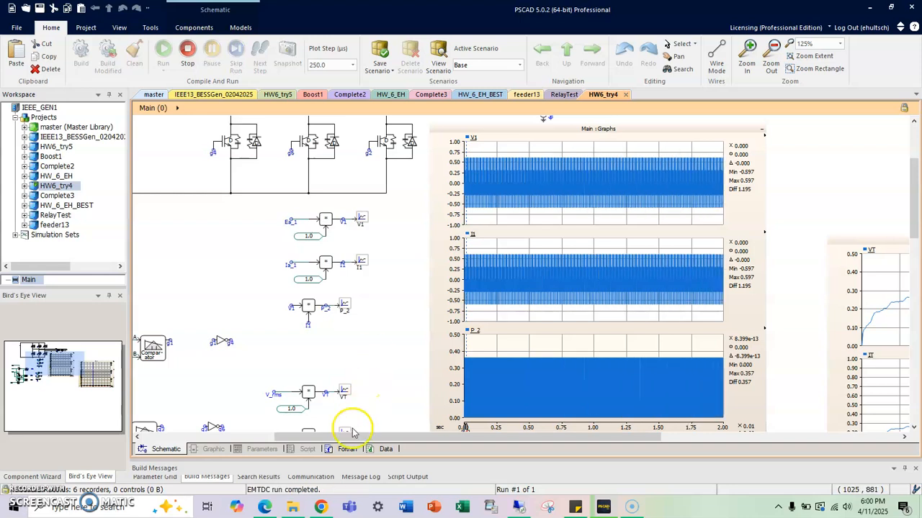
left_click(291, 454)
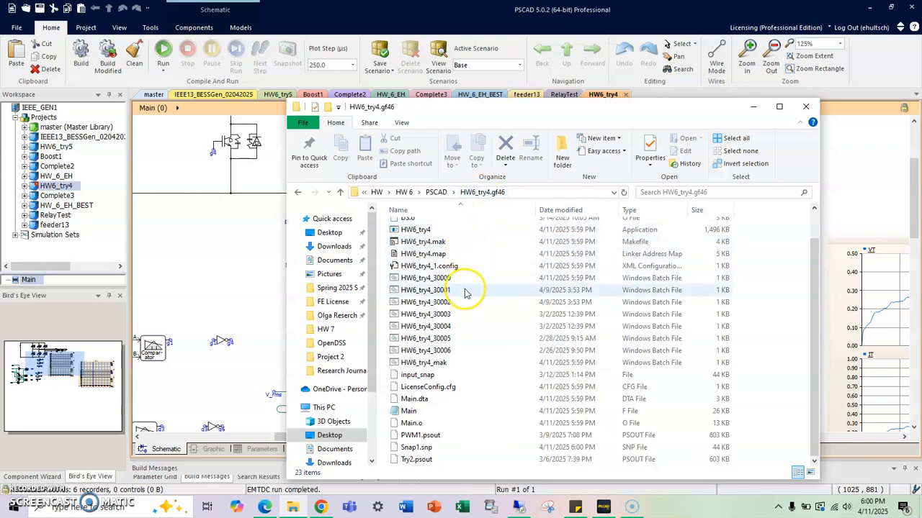
left_click(423, 447)
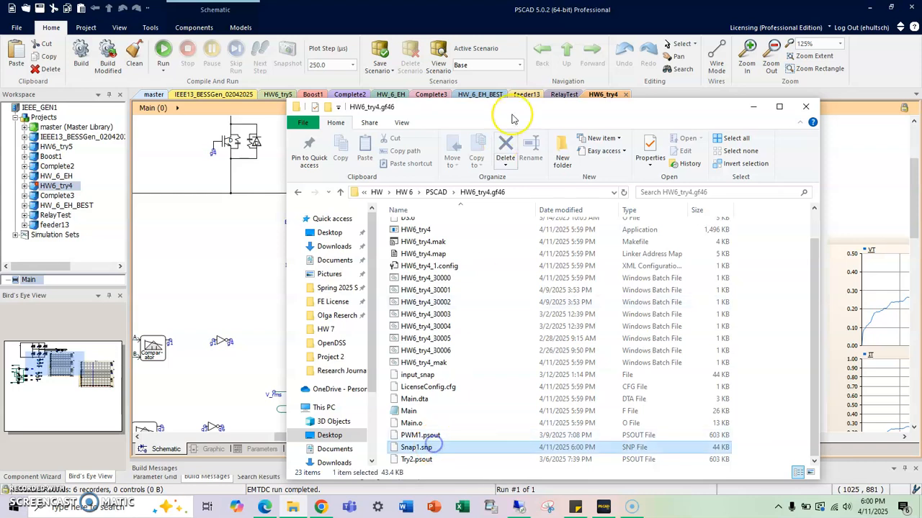
left_click_drag(535, 111, 479, 45)
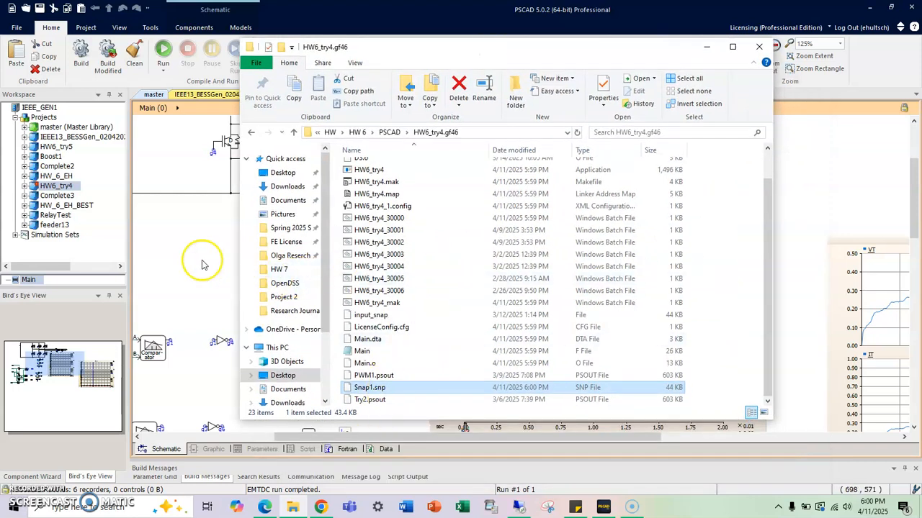
left_click(201, 260)
Step: Change HW6_try4's timed snapshots to Incremental, same file, with a time of 0.5, and apply the settings
right_click(67, 189)
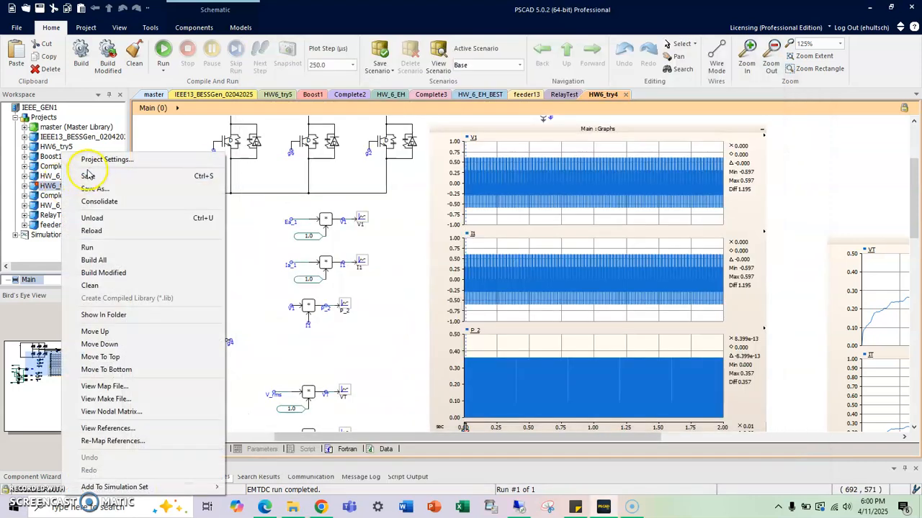
left_click(91, 162)
left_click(432, 267)
left_click(393, 288)
left_click(529, 267)
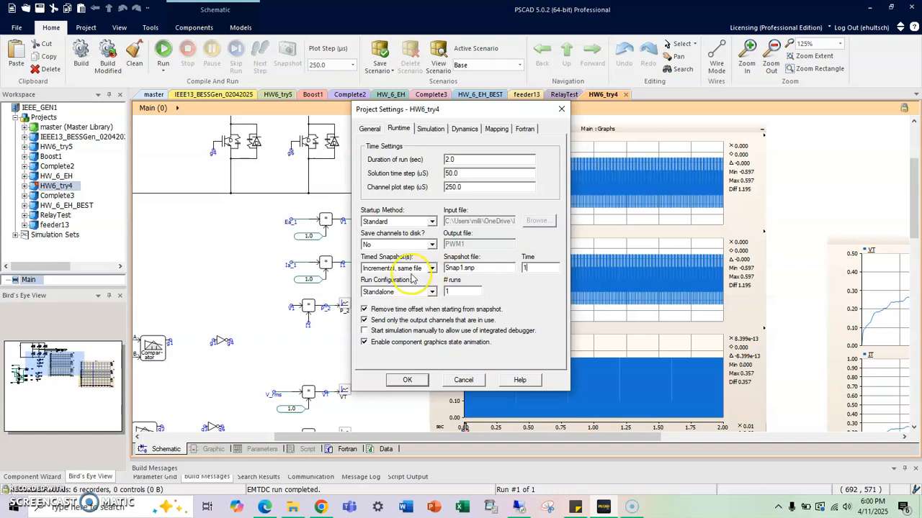
double_click(525, 267)
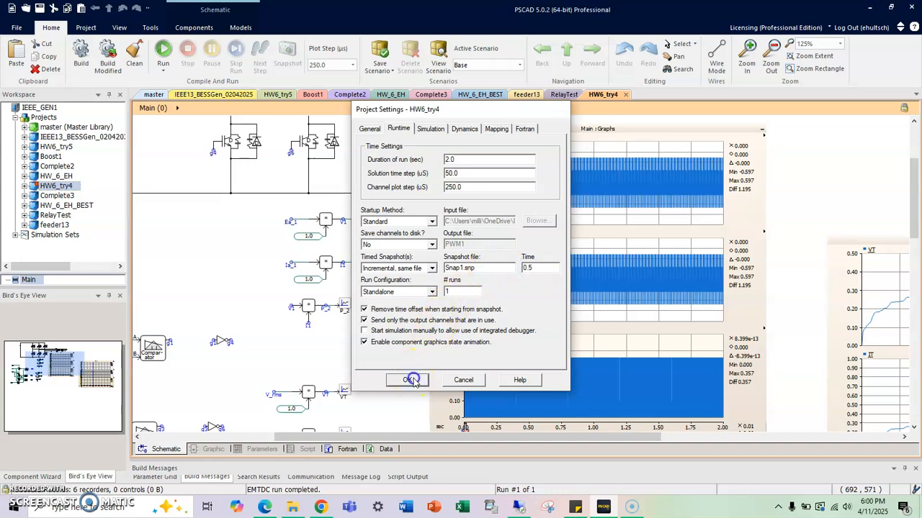
Step: Start a run, decline overwriting Snap1.snp, and rename the snapshot file in HW6_try4's runtime settings to Snap2.snp
left_click(166, 52)
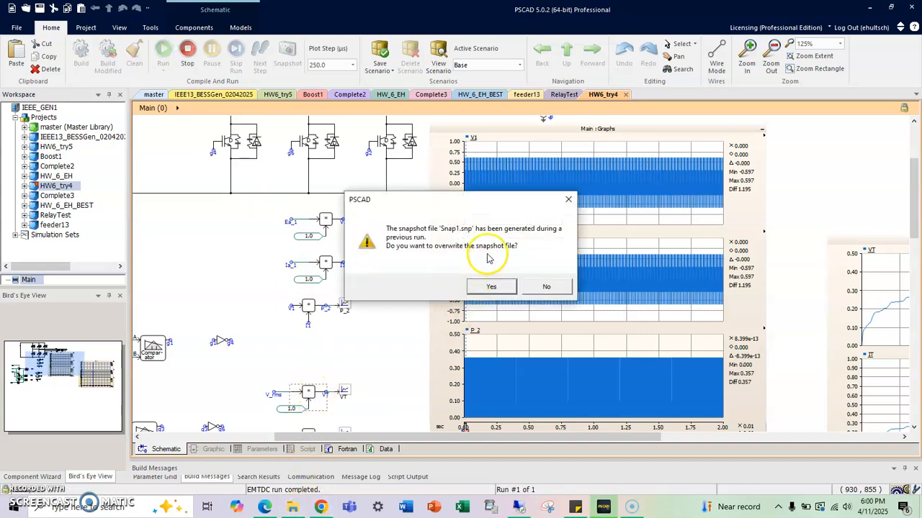
left_click(541, 288)
right_click(59, 185)
left_click(125, 160)
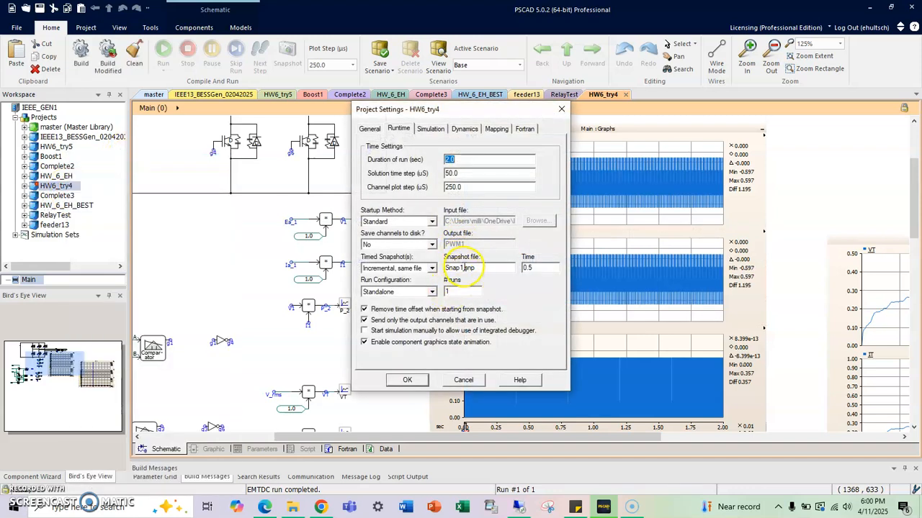
key("BackSpace")
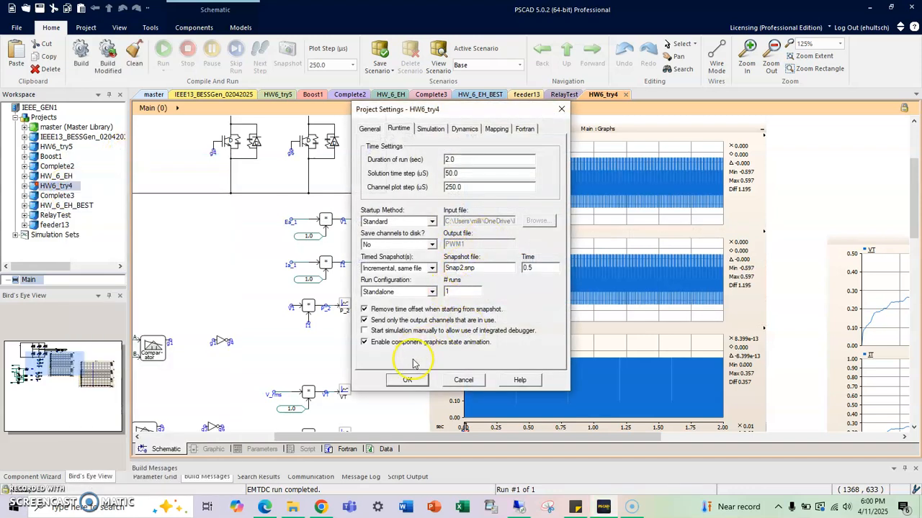
left_click(407, 379)
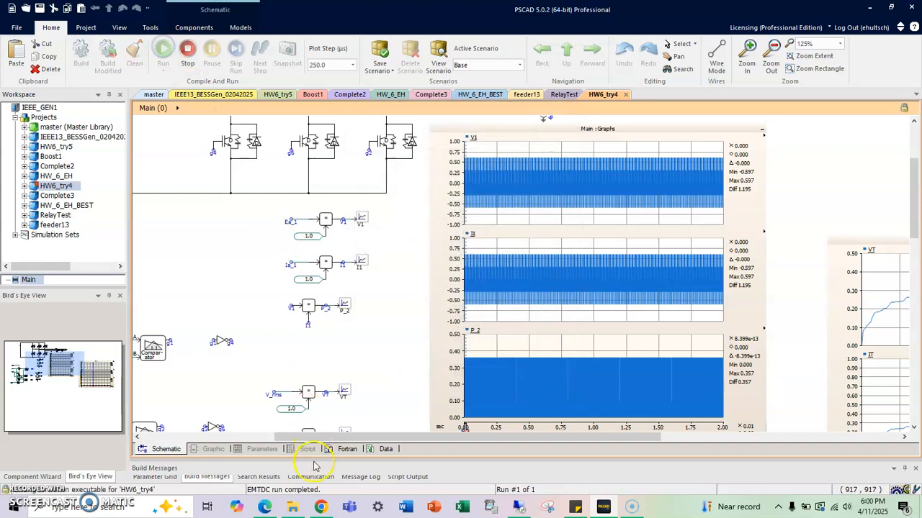
Step: Run the simulation again and check for Snap2.snp in the HW6_try4.gf46 output folder
mouse_move(292, 507)
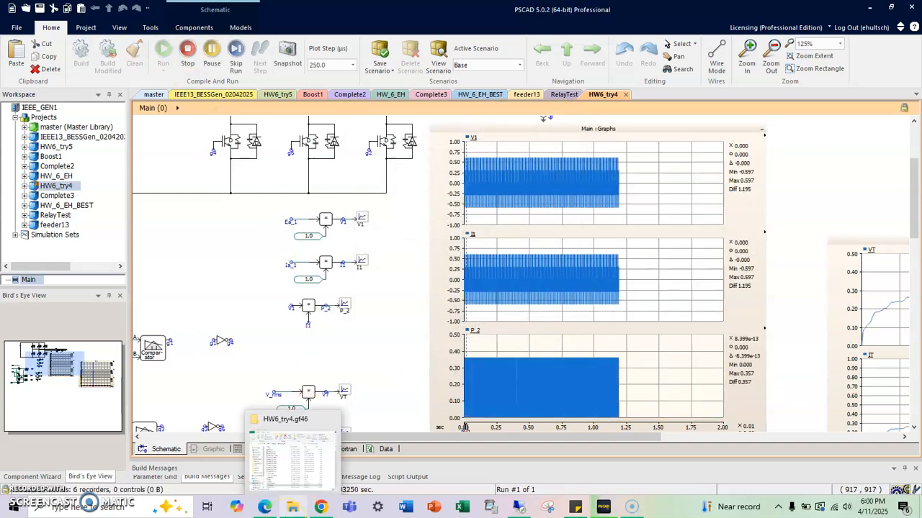
left_click(292, 454)
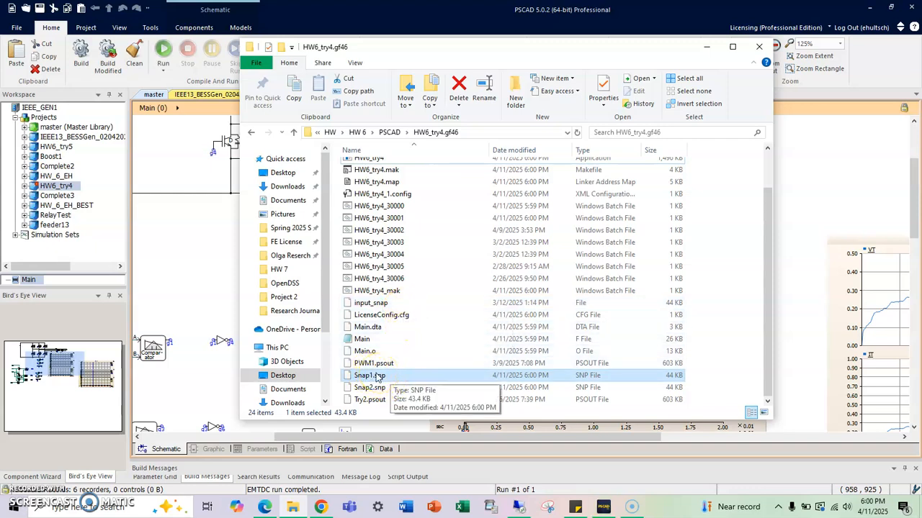
left_click(368, 388)
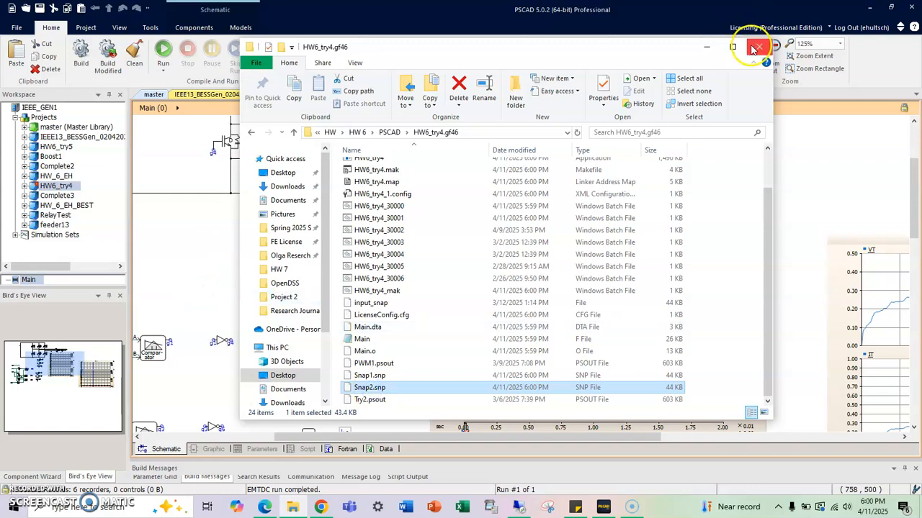
left_click(708, 48)
Step: Set HW6_try4's timed snapshots to Incremental, many files, with snapshot file Snap3.snp and time 0.5, and recheck the settings
right_click(56, 186)
left_click(87, 158)
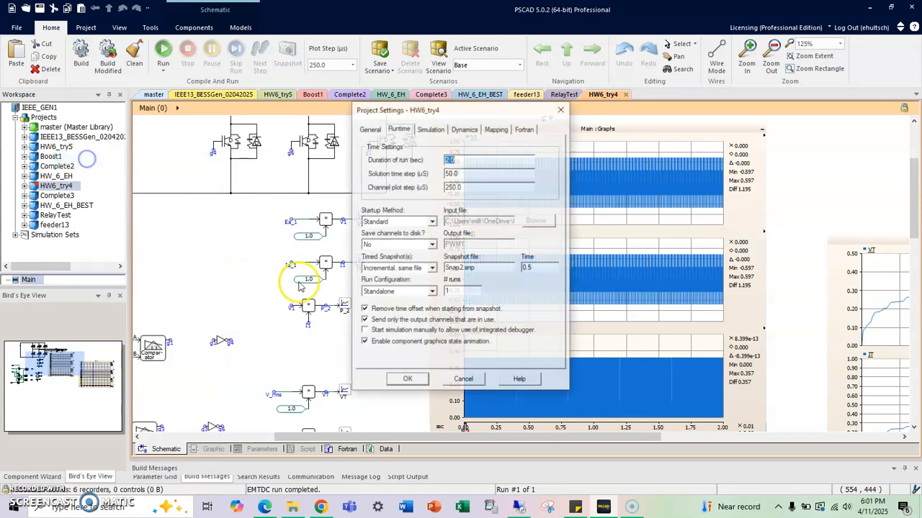
left_click(425, 268)
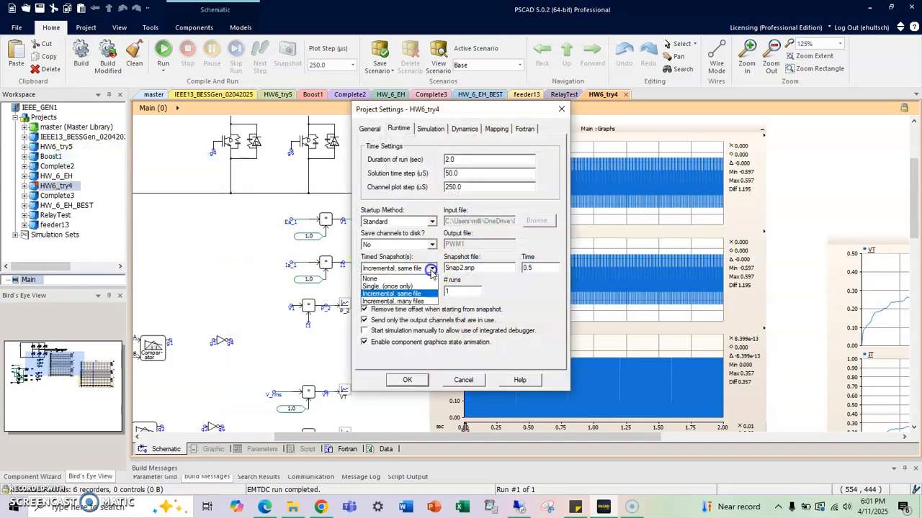
left_click(408, 302)
left_click(472, 265)
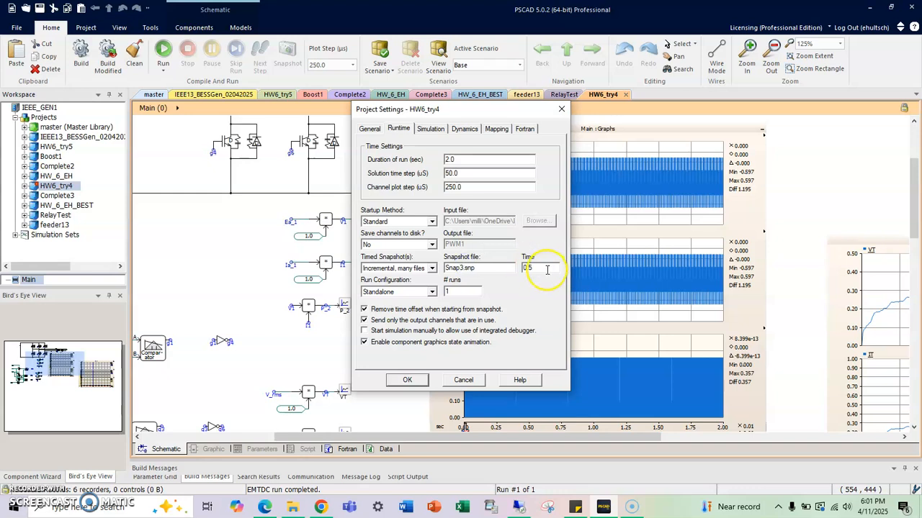
type("0.5")
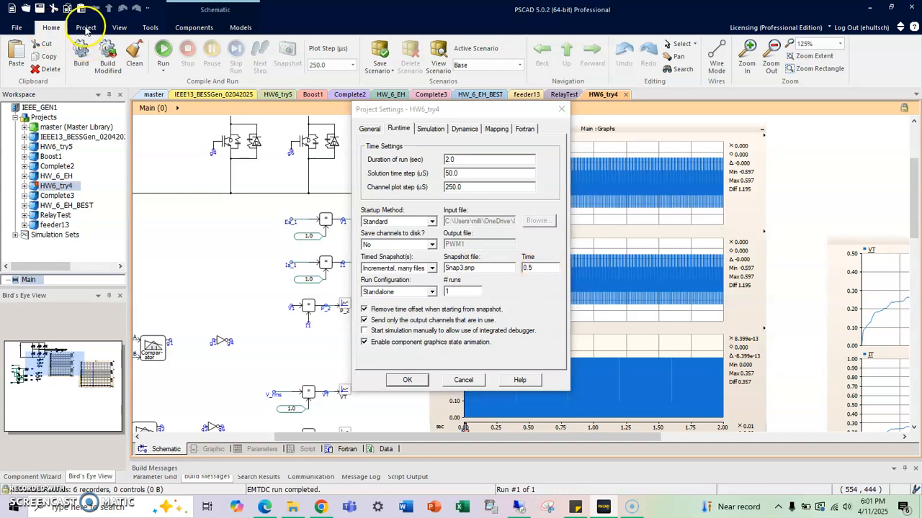
left_click(409, 377)
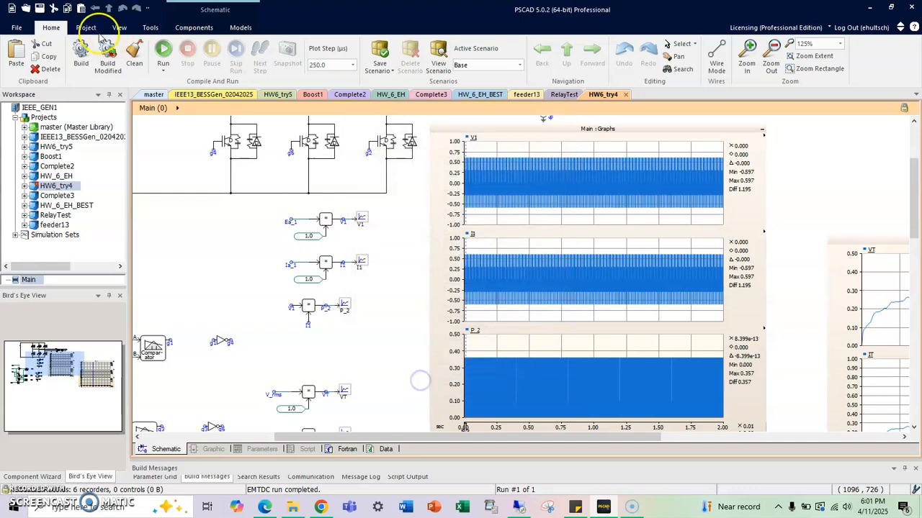
right_click(58, 186)
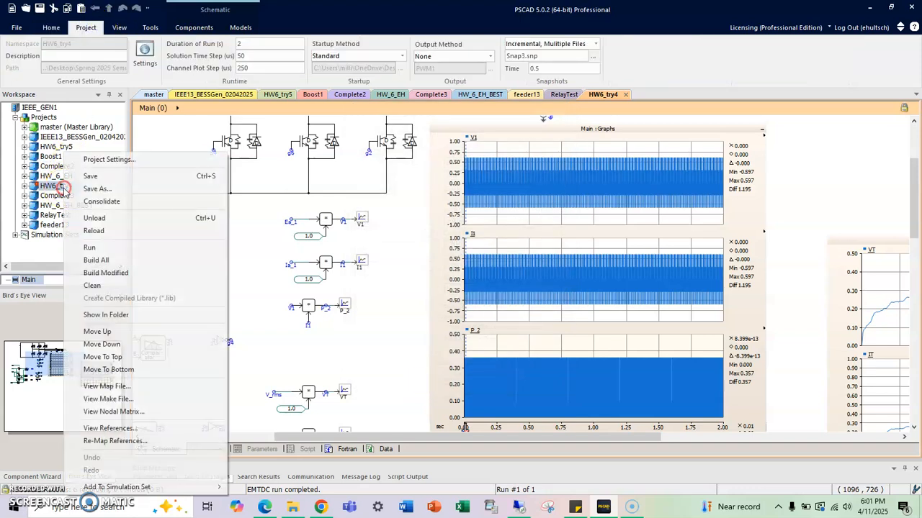
left_click(108, 159)
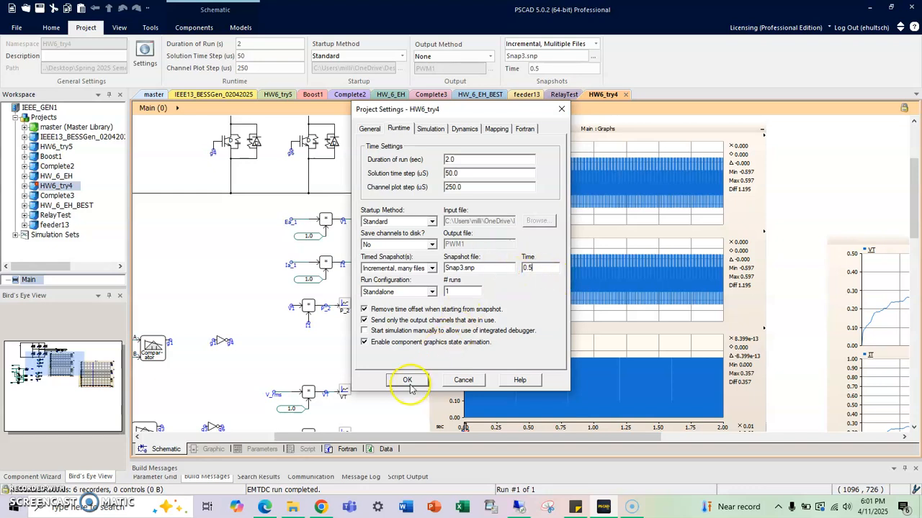
left_click(408, 380)
Step: Run the simulation and check the numbered Snap3 snapshot files in the HW6_try4.gf46 output folder
left_click(51, 28)
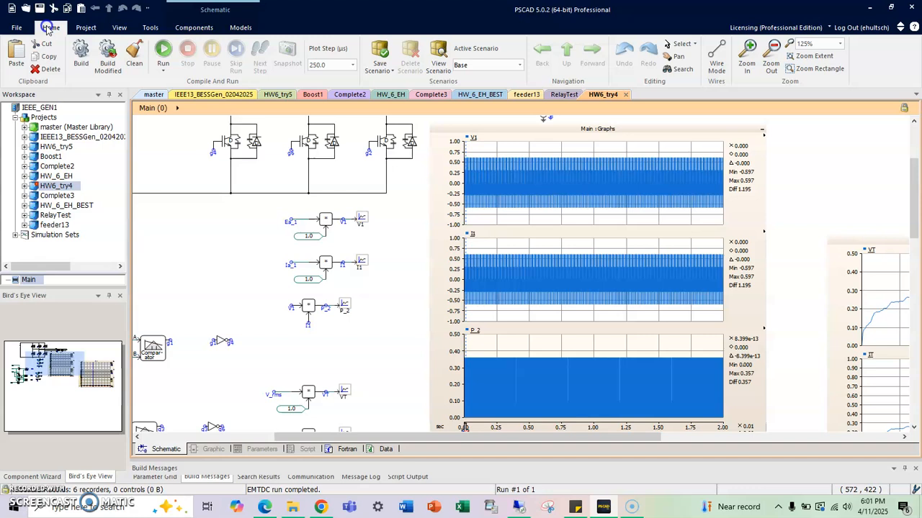
left_click(164, 49)
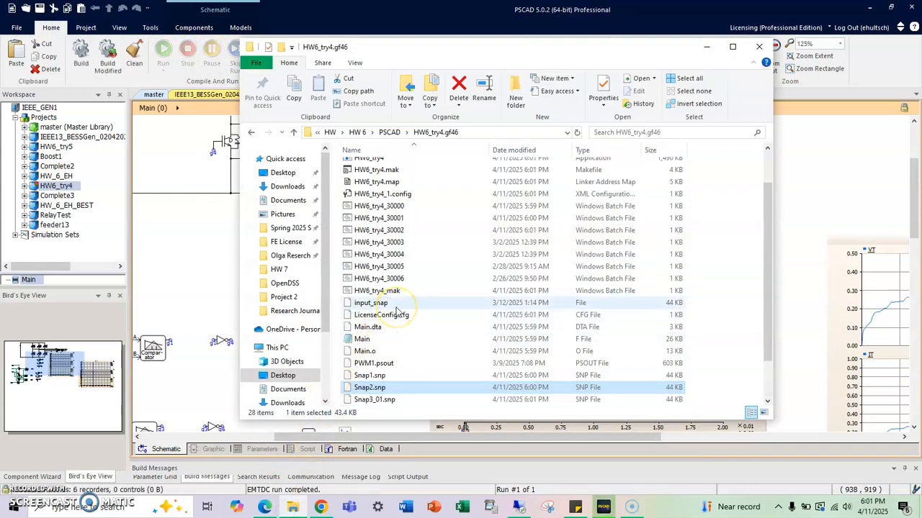
scroll(396, 311, "down", 2)
left_click(399, 352)
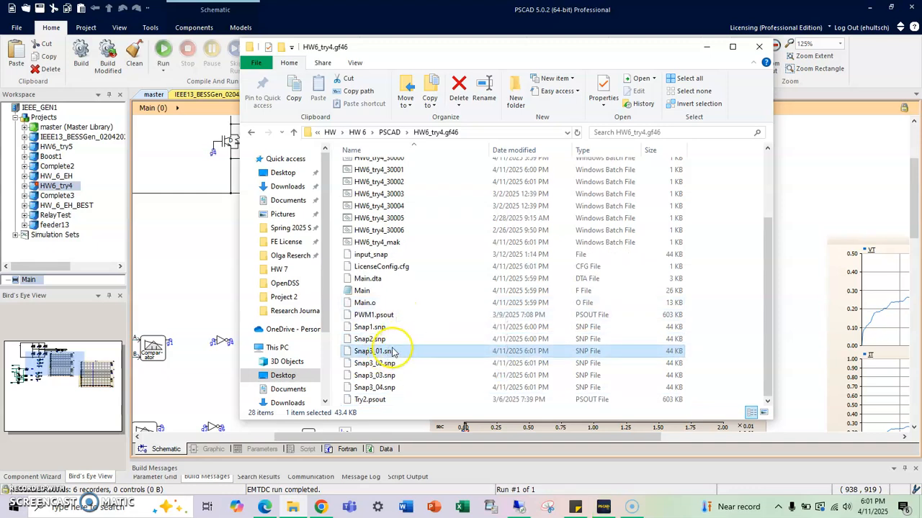
left_click(387, 365)
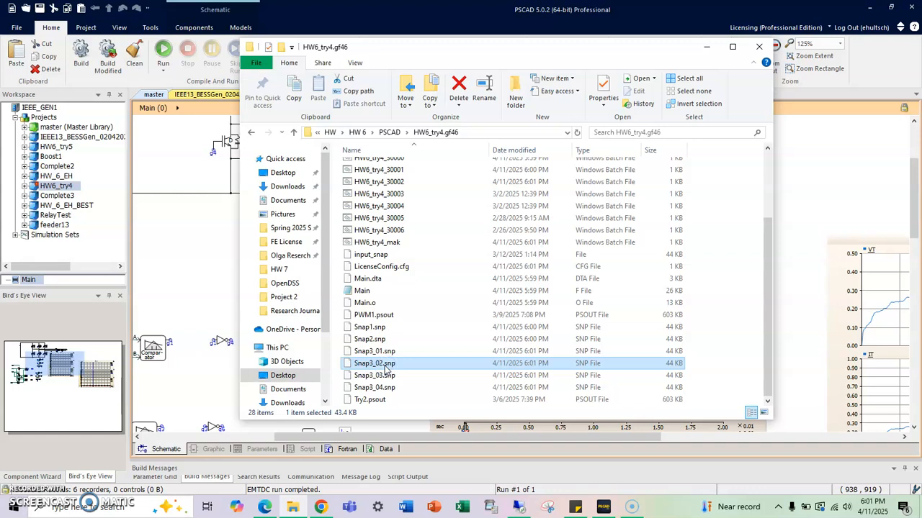
Step: Check the Snap3_03.snp and Snap3_04.snp files in the HW6_try4.gf46 output folder and close the folder window
left_click(385, 375)
left_click(387, 388)
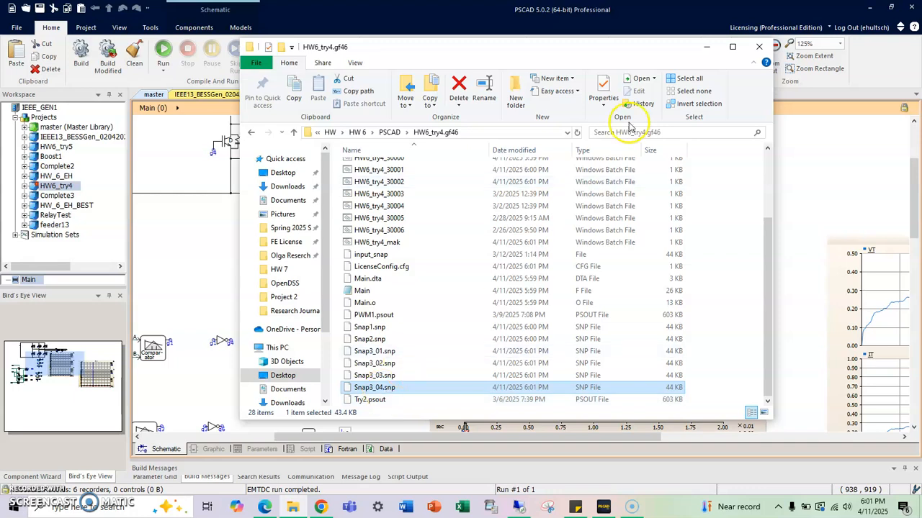
left_click(759, 46)
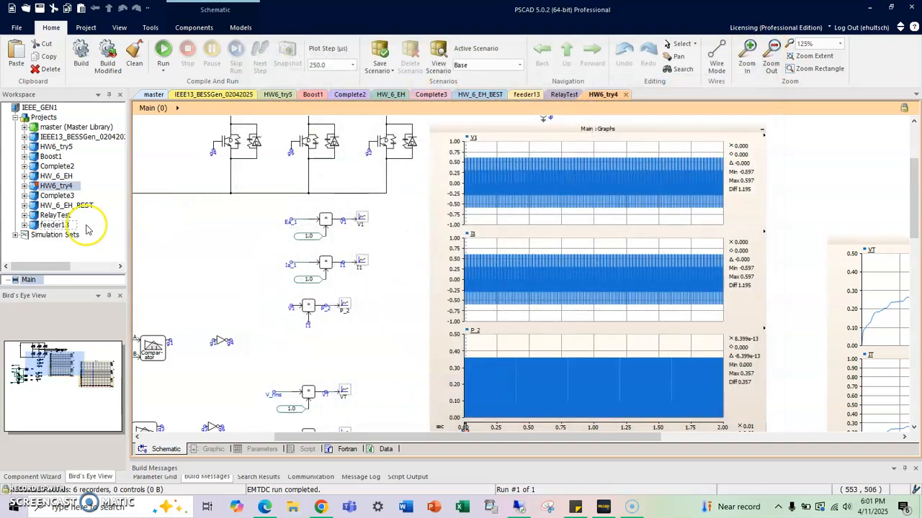
Step: In HW6_try4's runtime settings, set the timed snapshots option to None
right_click(63, 186)
left_click(100, 160)
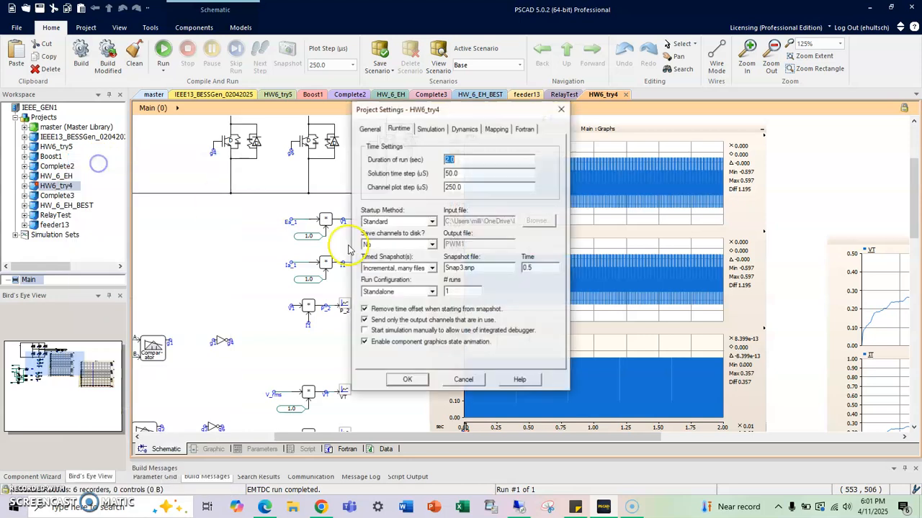
left_click(432, 268)
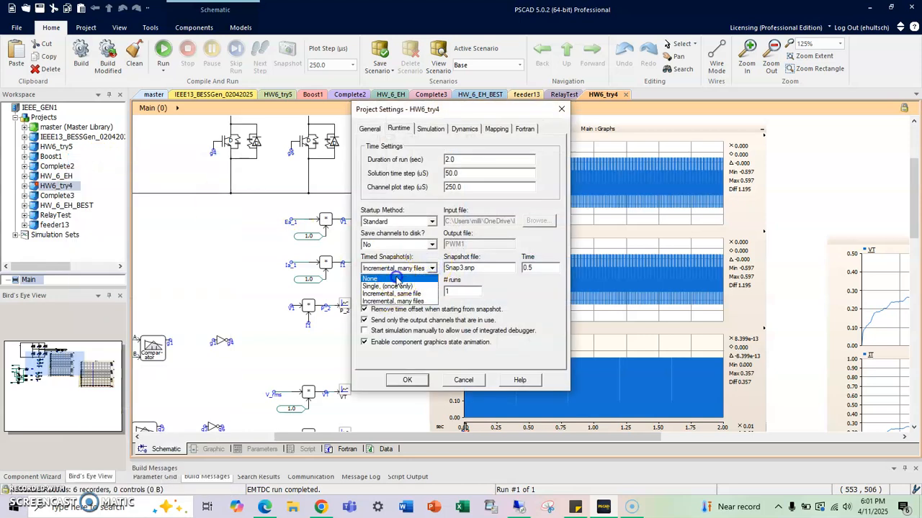
left_click(400, 280)
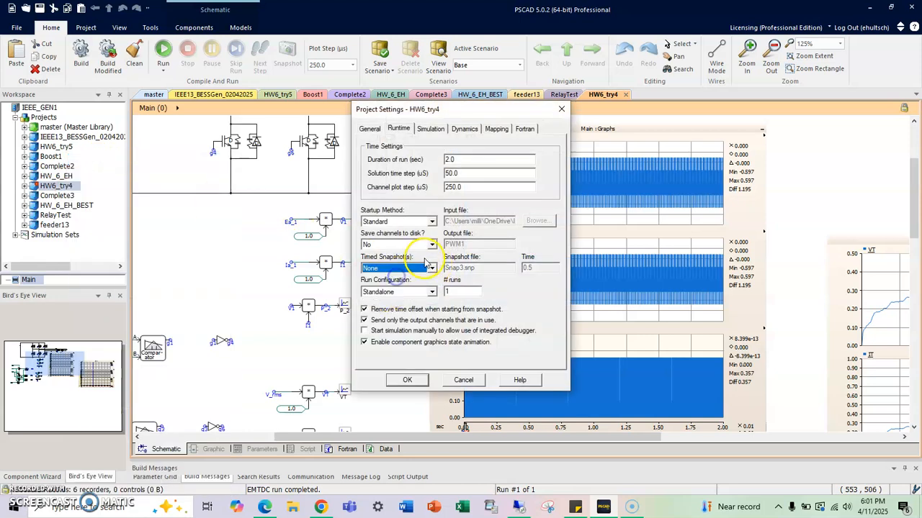
Step: Set the startup method to From snapshot file with Snap1.snp as the input file, and apply the project settings
left_click(432, 223)
left_click(393, 240)
left_click(536, 220)
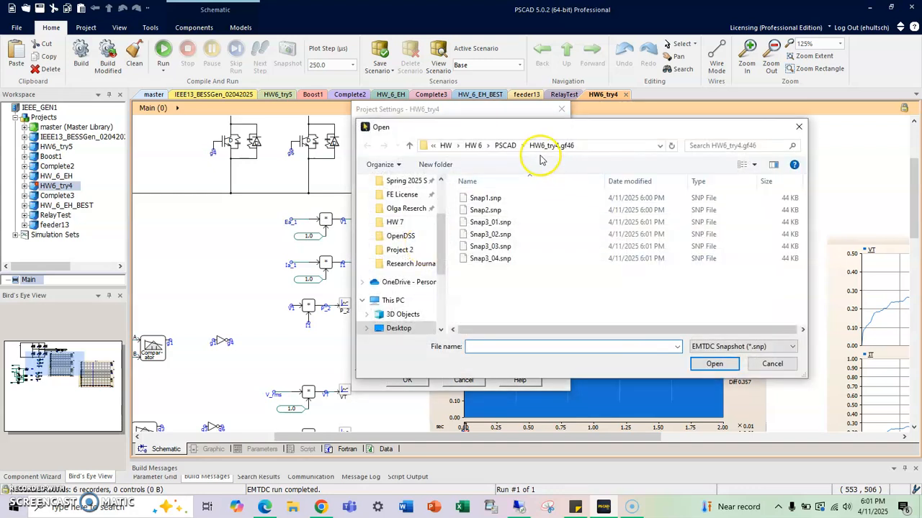
left_click(504, 198)
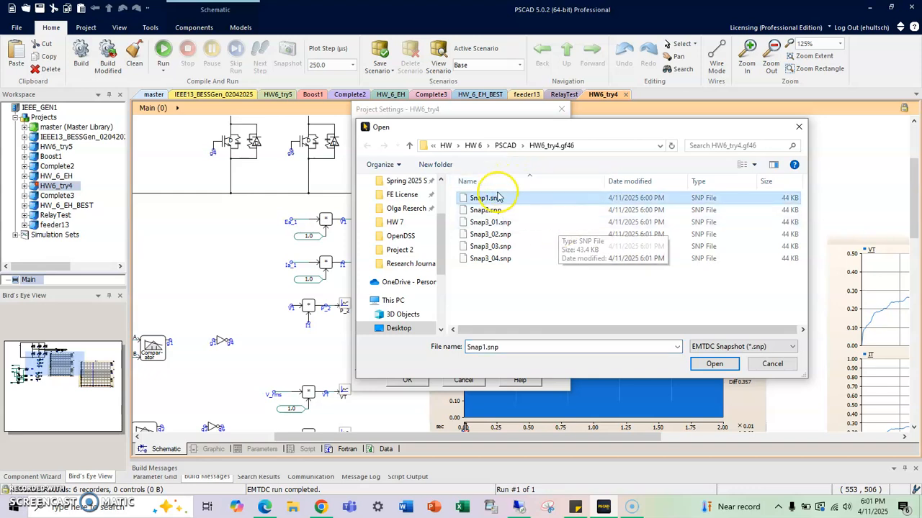
left_click(713, 364)
left_click_drag(489, 115, 338, 118)
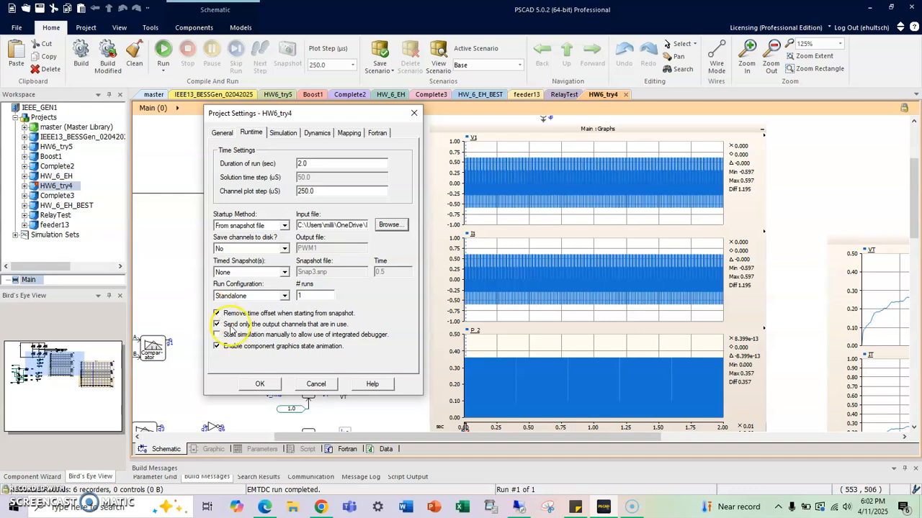
left_click(261, 385)
Step: Check HW6_try4's option to remove the time offset when starting from a snapshot, and run the simulation from the snapshot with it enabled
scroll(494, 329, "down", 1)
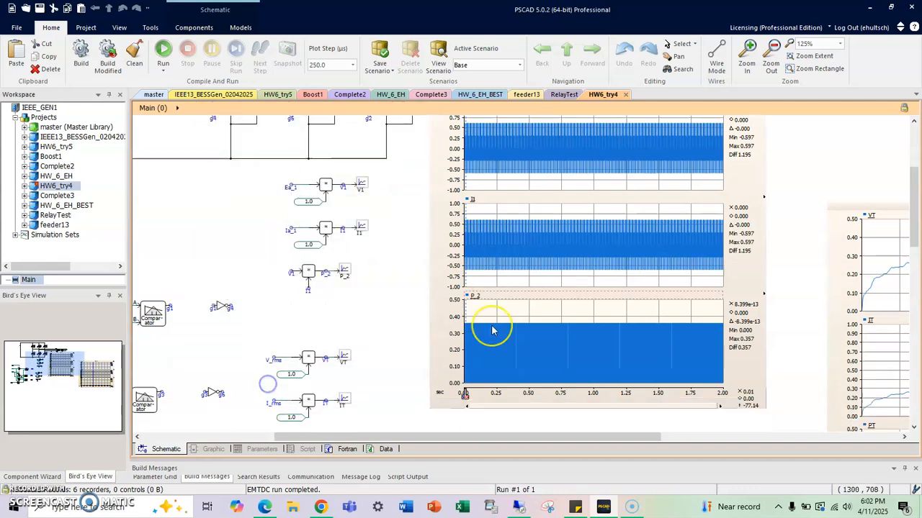
right_click(72, 188)
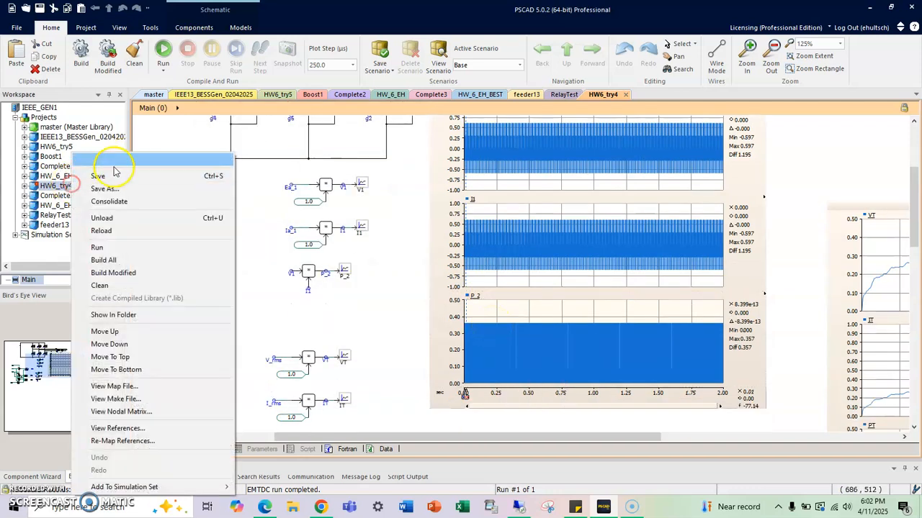
left_click(115, 171)
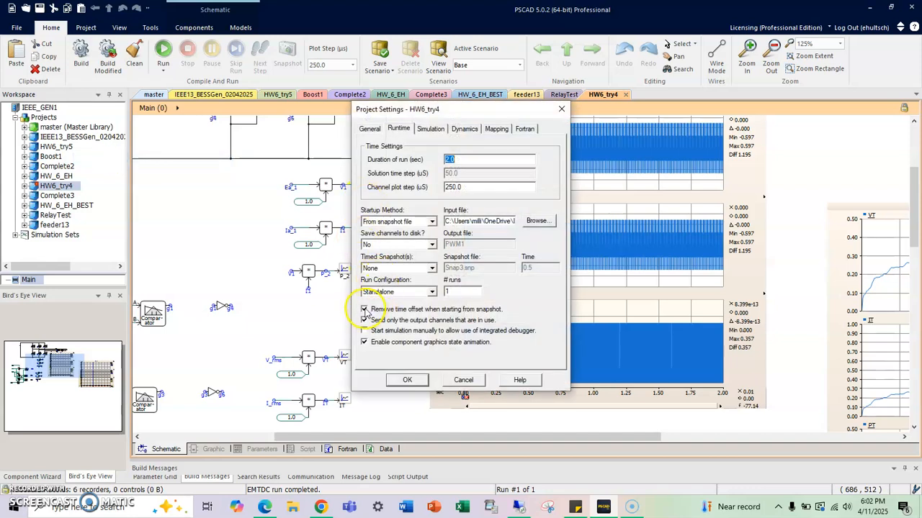
left_click(407, 379)
key("F5")
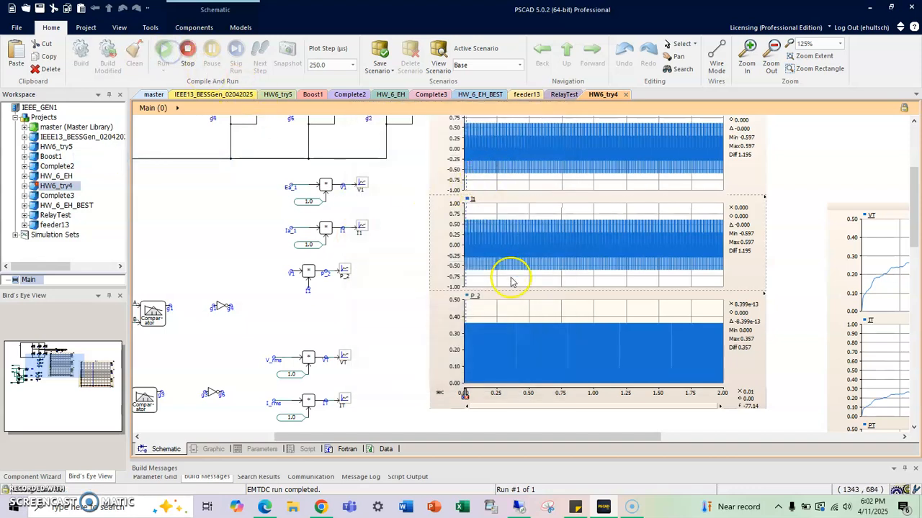
left_click(516, 307)
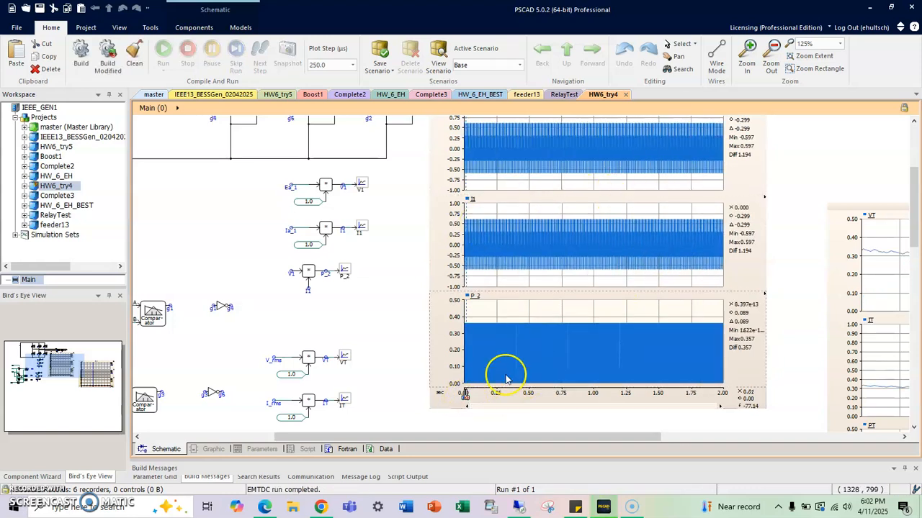
Step: Disable removing the time offset when starting from a snapshot in HW6_try4's settings, then rerun the simulation and examine the graphs
right_click(60, 187)
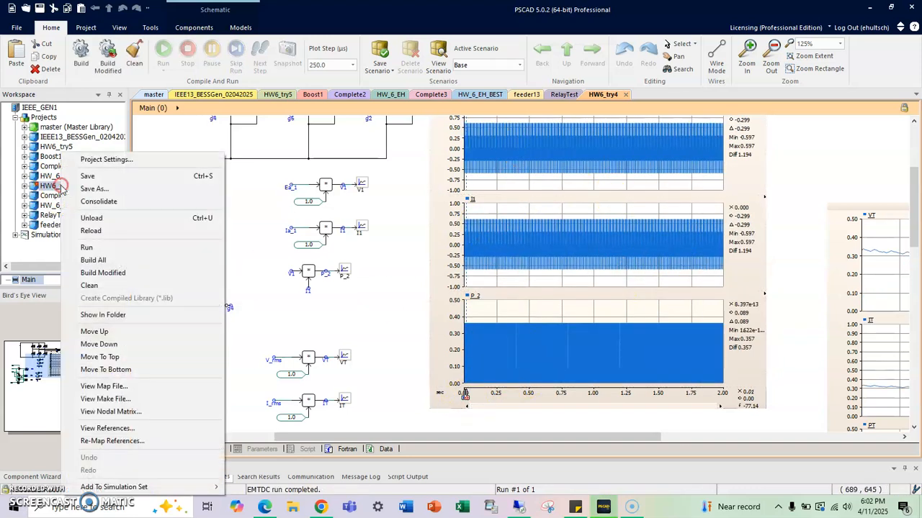
left_click(101, 159)
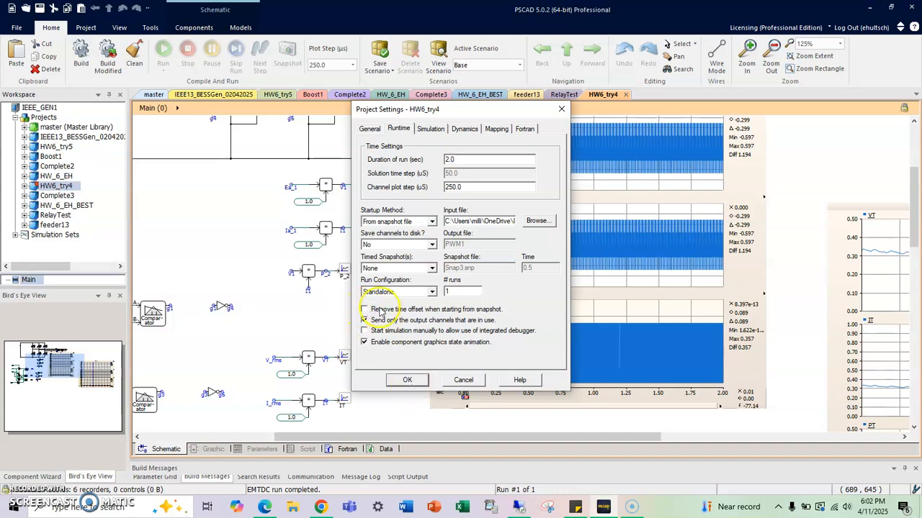
left_click(421, 379)
left_click(169, 55)
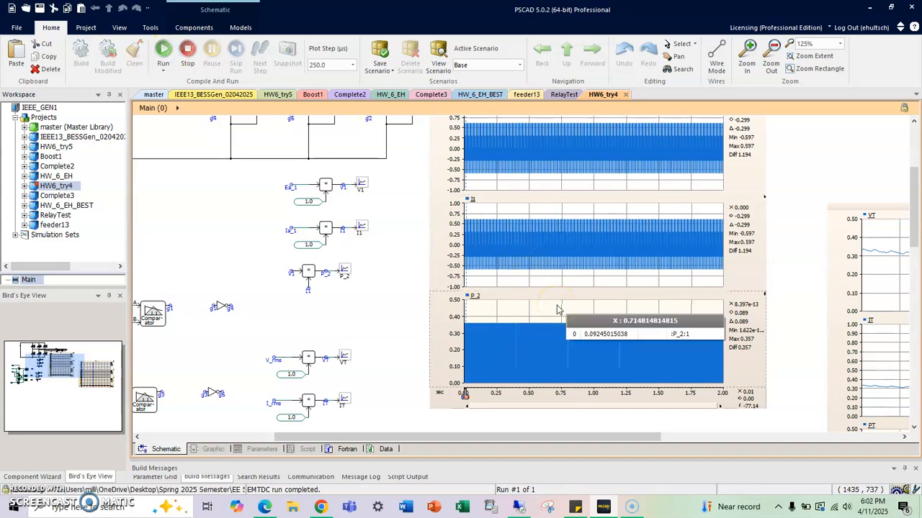
left_click(597, 338)
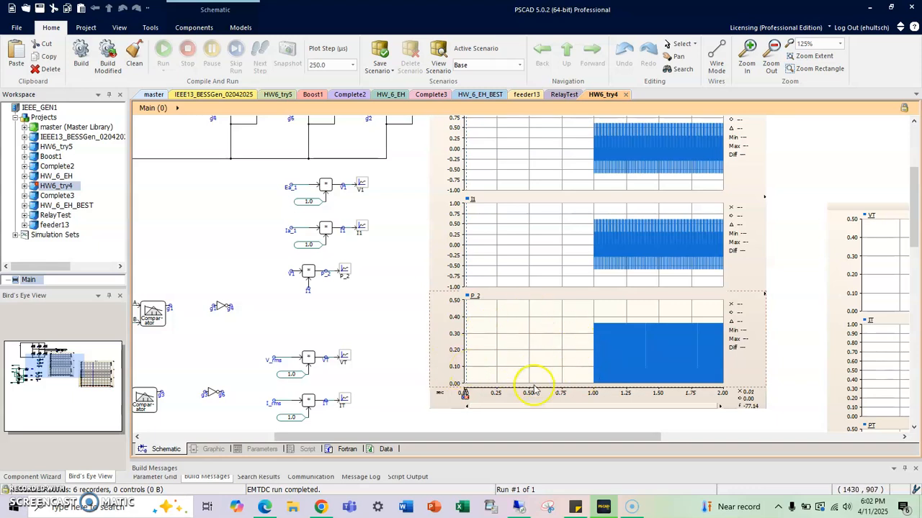
left_click(623, 145)
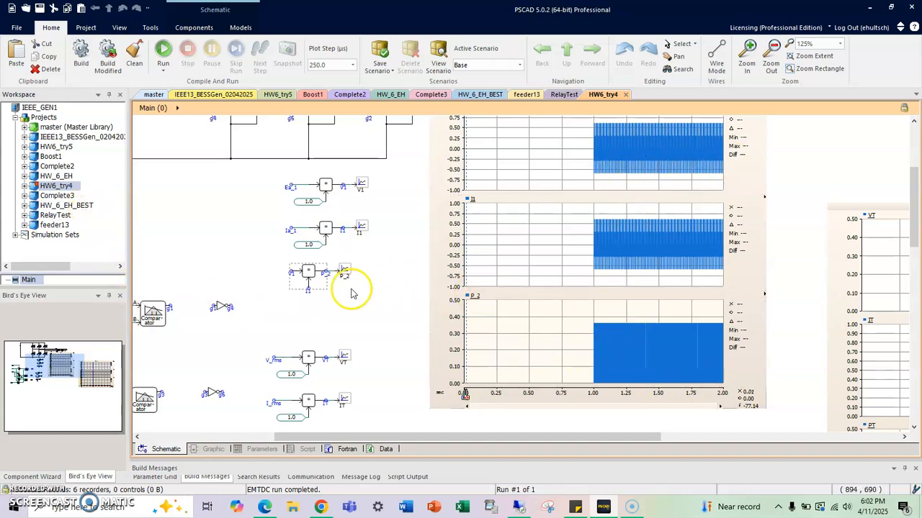
Step: Re-enable removing the time offset when starting from a snapshot in HW6_try4's runtime settings
right_click(73, 187)
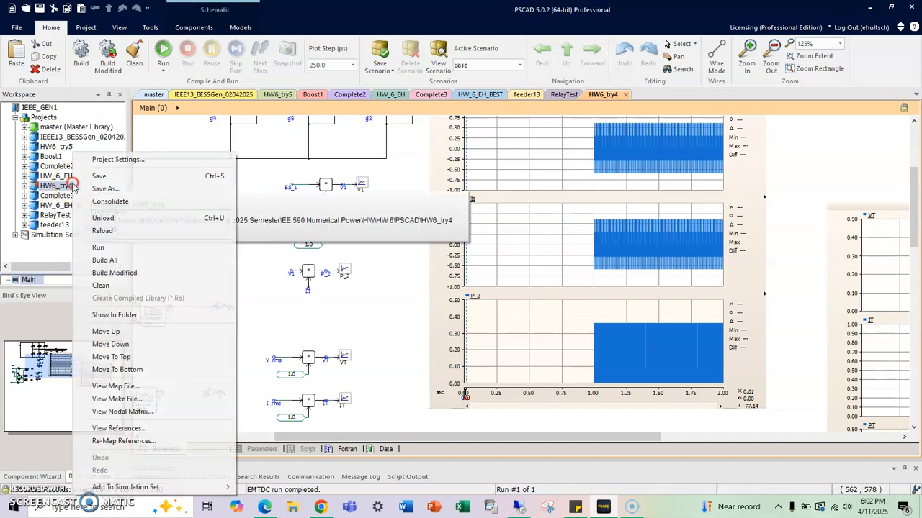
left_click(124, 156)
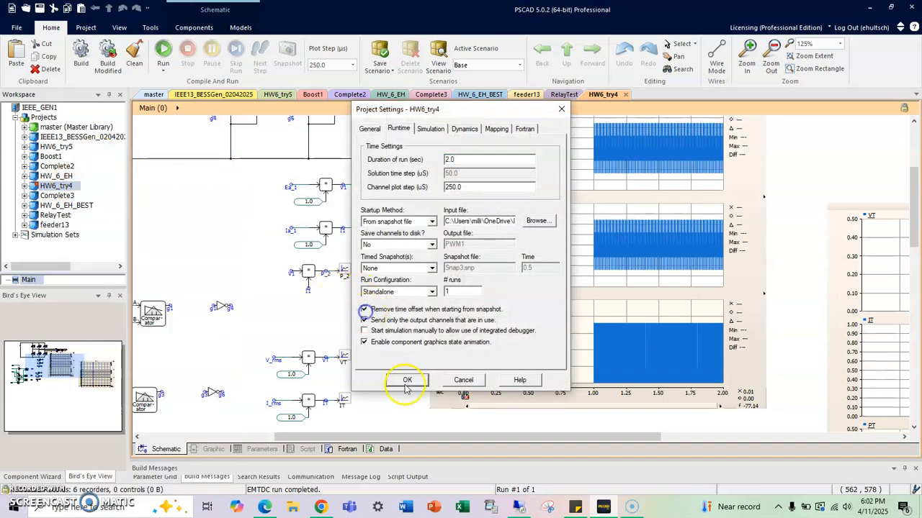
left_click(407, 381)
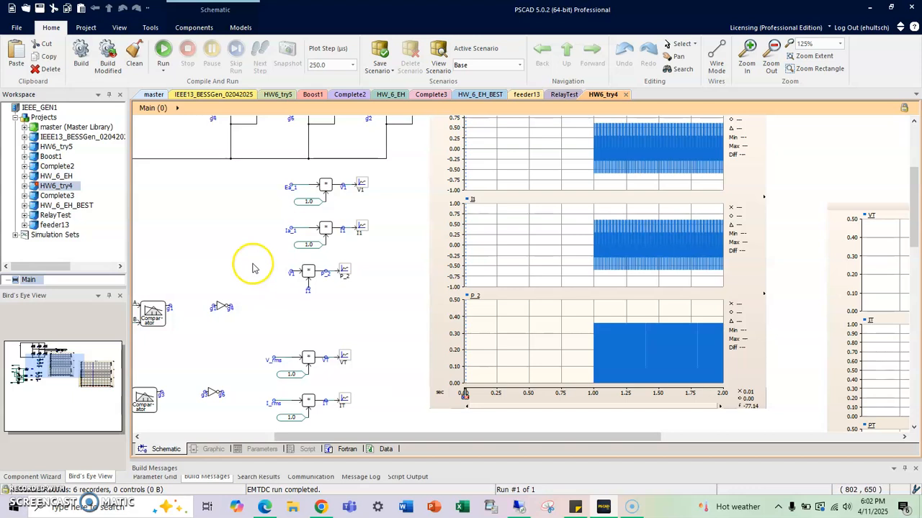
scroll(265, 289, "up", 3)
scroll(265, 289, "up", 2)
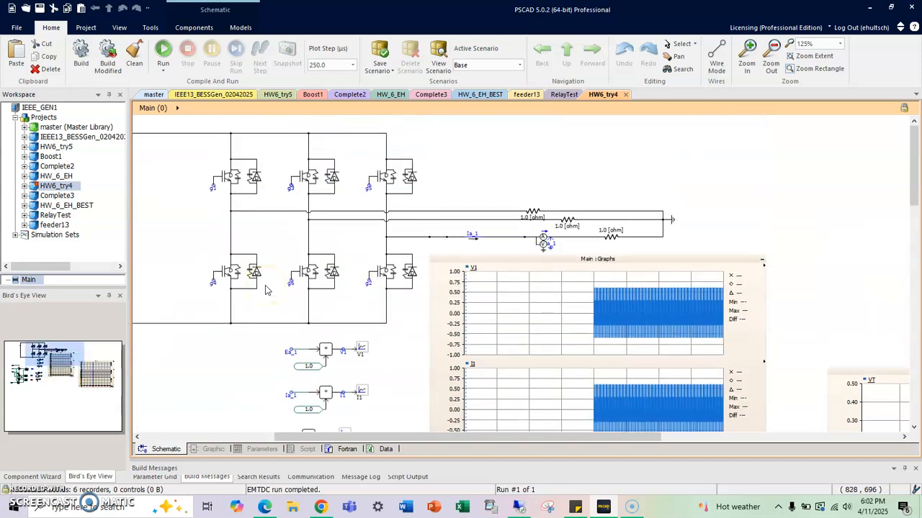
scroll(265, 289, "down", 4)
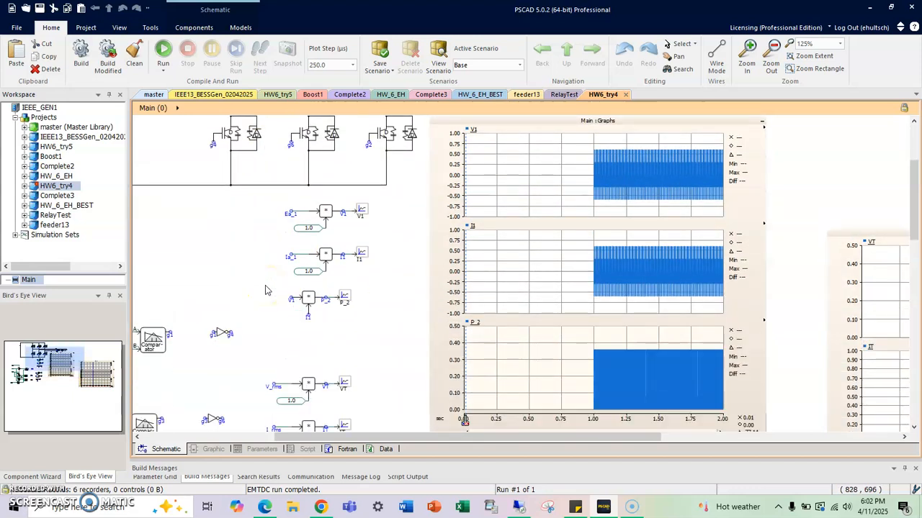
scroll(265, 290, "up", 4)
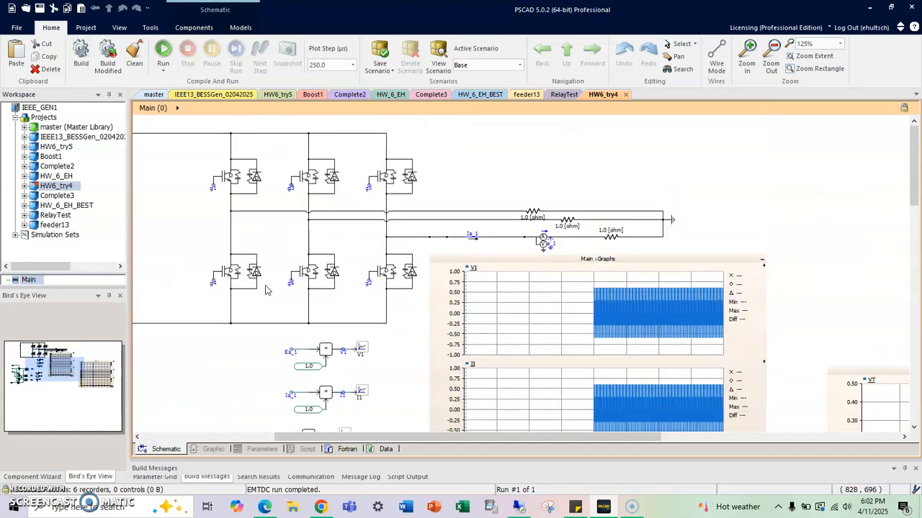